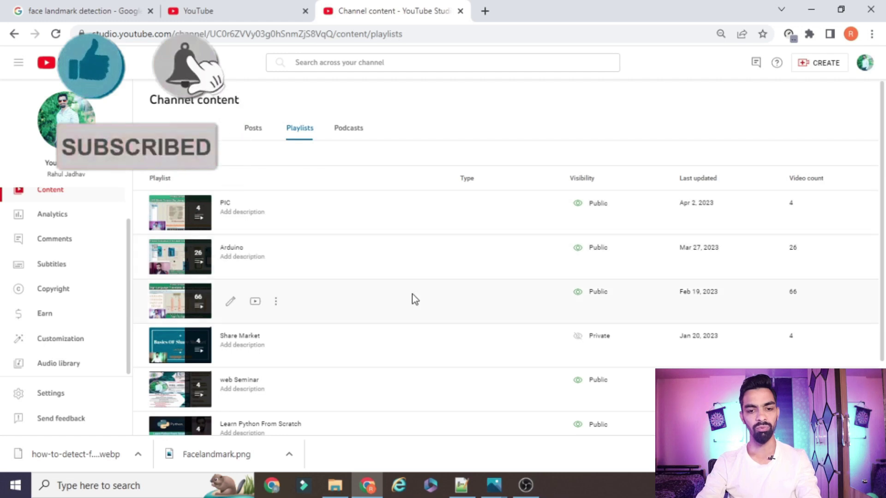
scroll(436, 300, "down", 2)
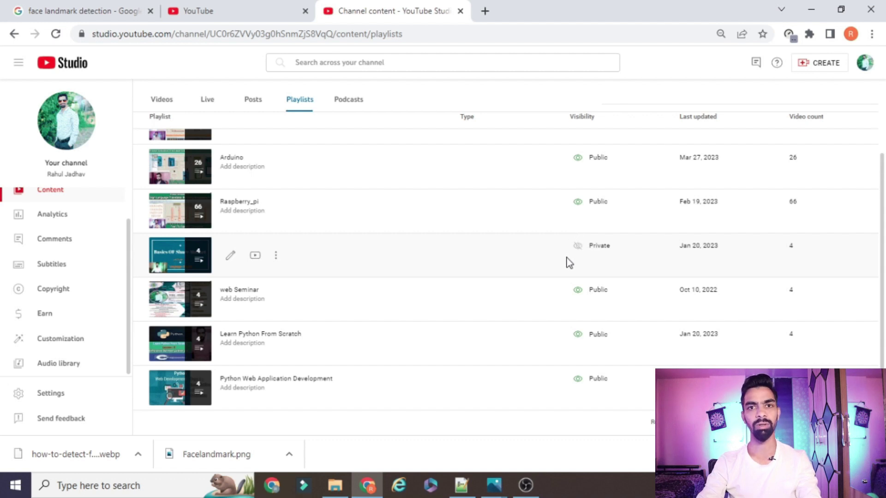
scroll(598, 305, "up", 3)
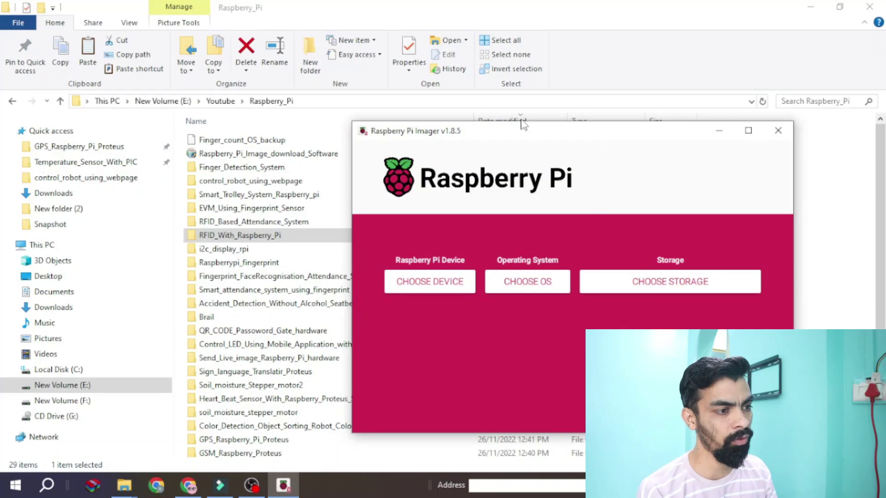
left_click_drag(524, 132, 424, 81)
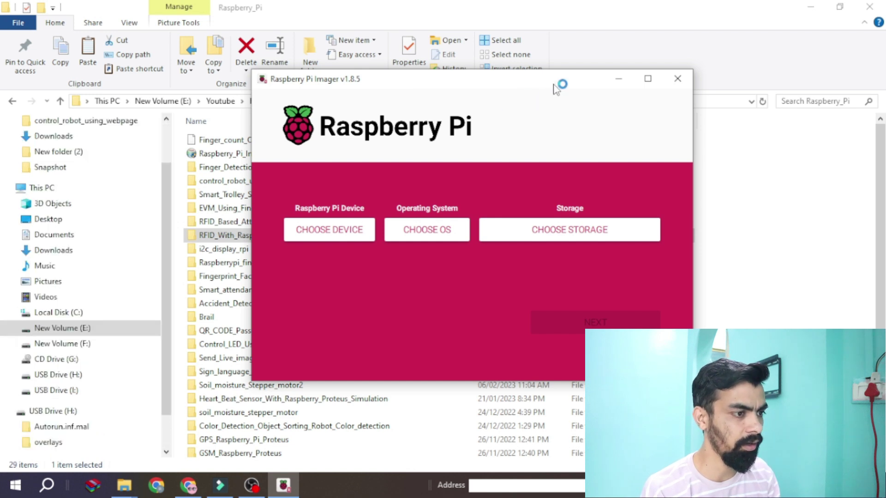
left_click_drag(555, 88, 470, 93)
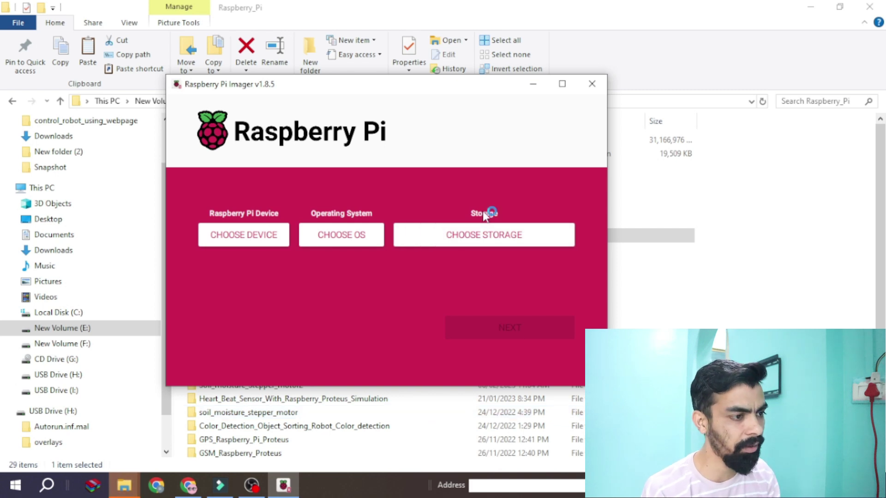
left_click_drag(497, 86, 594, 100)
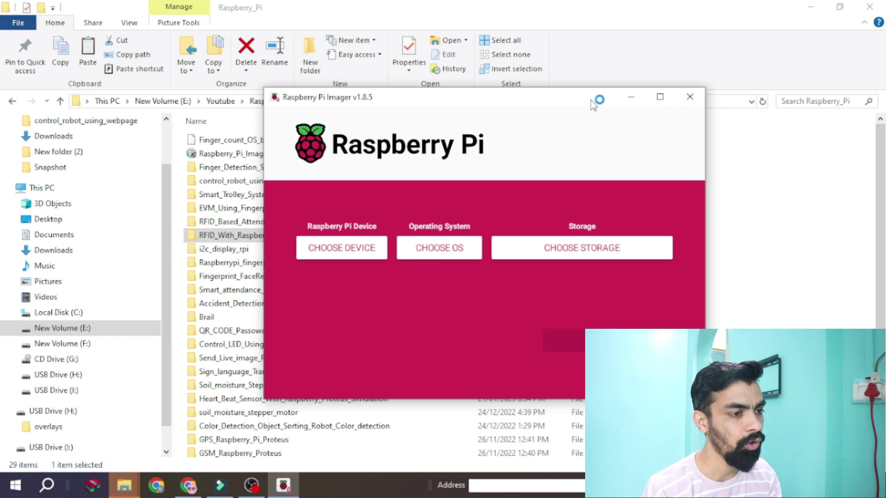
left_click_drag(594, 103, 562, 87)
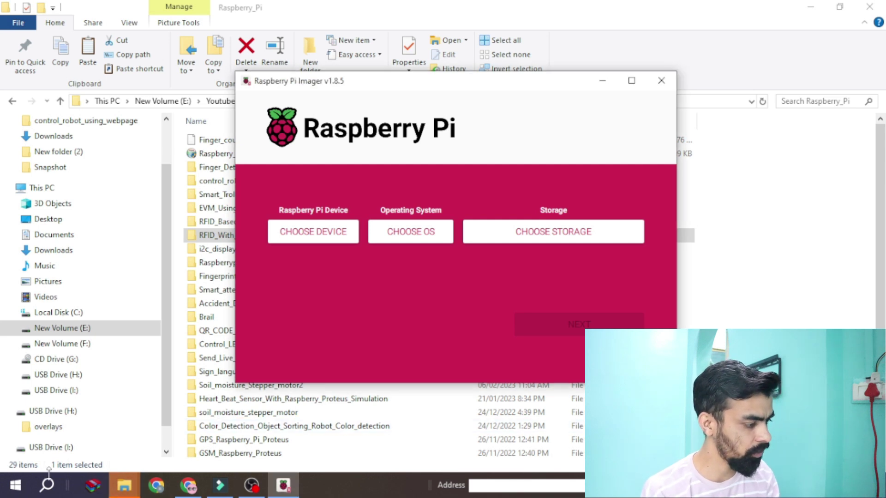
Step: Search Windows for "sd" and launch SDFormatter
left_click(47, 485)
type("sd")
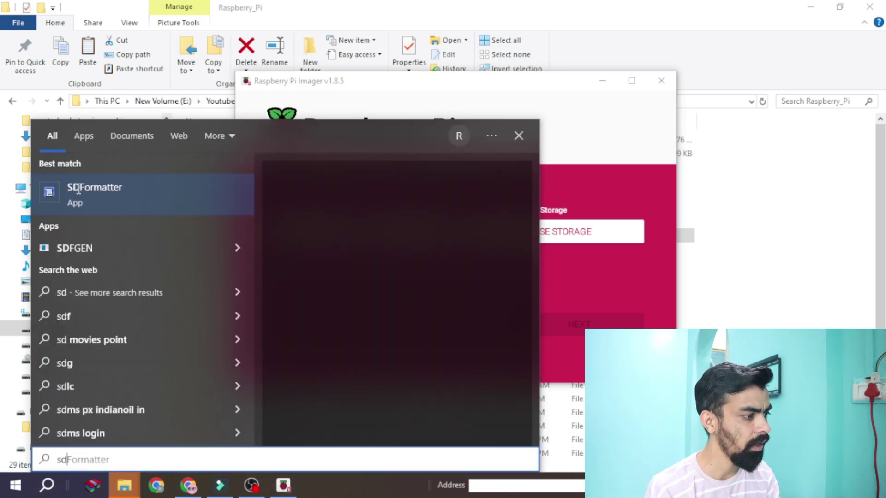
left_click(53, 198)
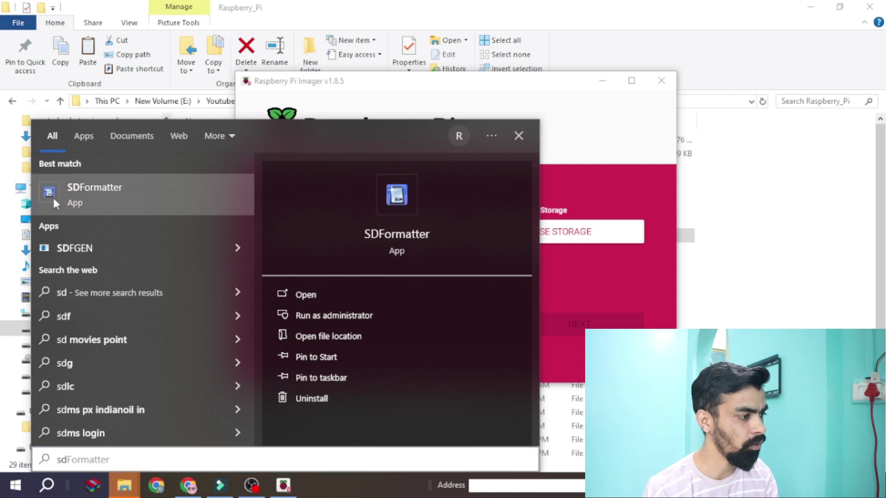
left_click(79, 194)
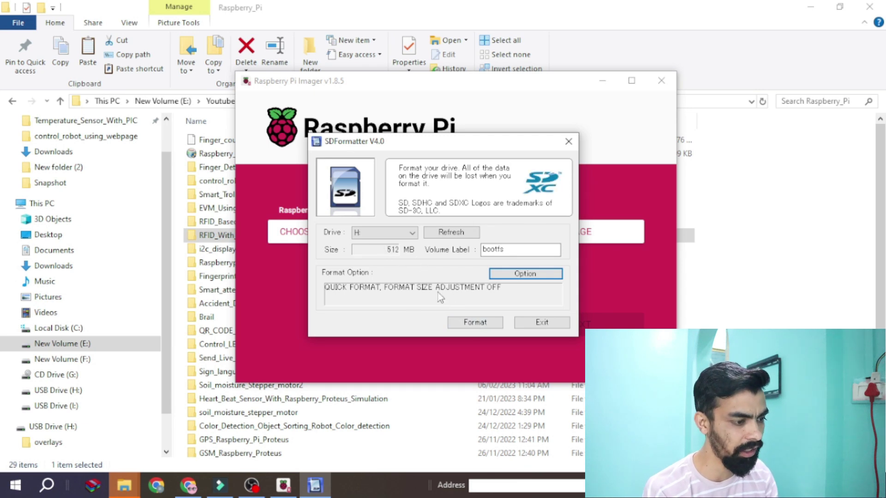
Step: Quick-format the SD card on drive H: with size adjustment off and accept the format confirmations
left_click(464, 323)
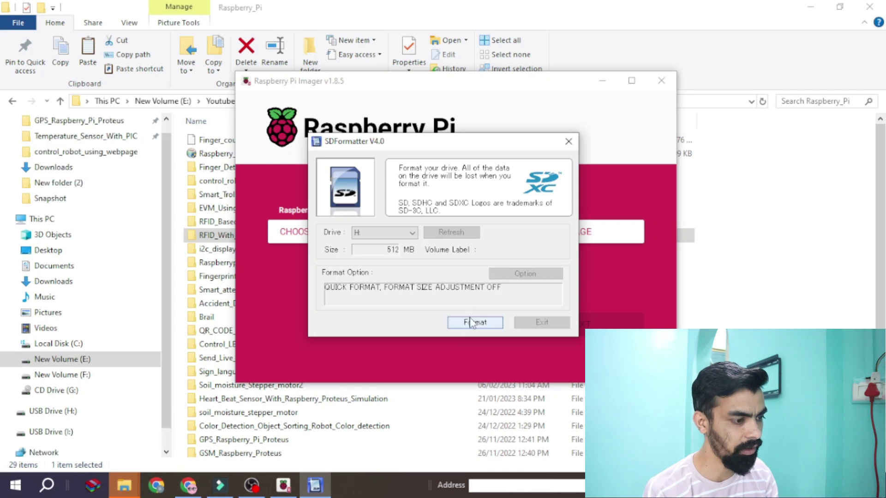
left_click(468, 270)
left_click(469, 270)
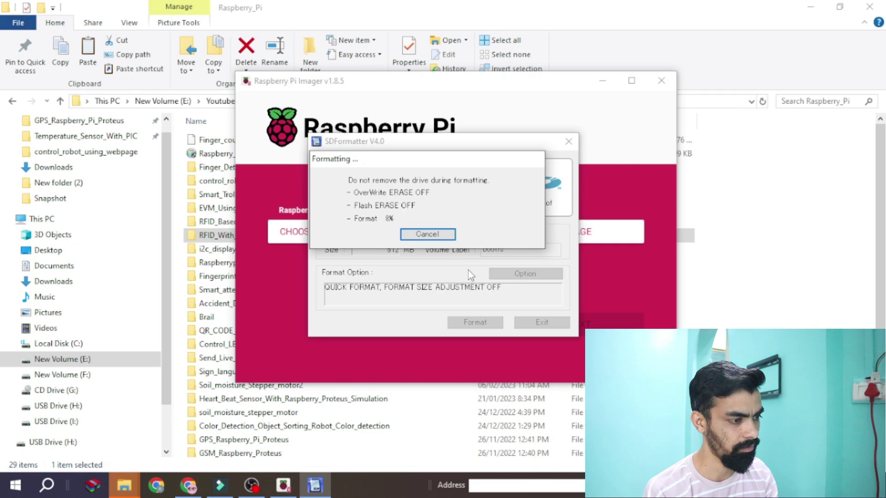
left_click(492, 270)
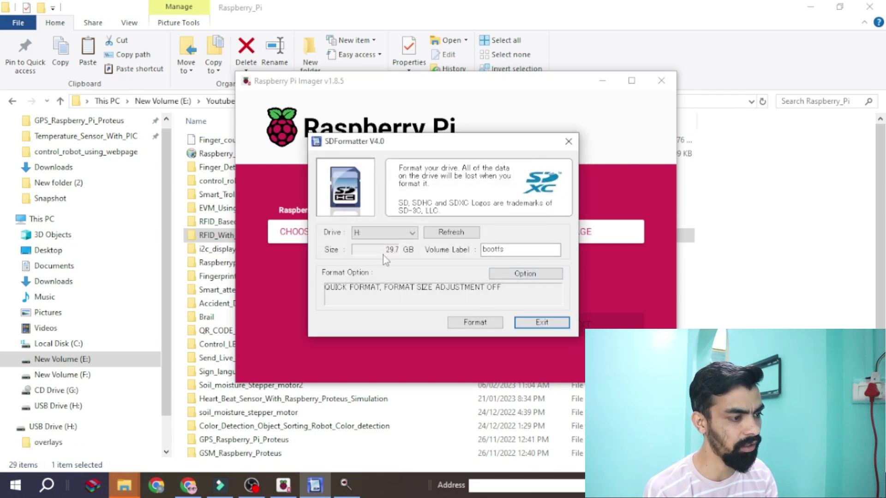
Step: Format drive H: a second time with the same quick format options and dismiss the completion report
left_click(467, 322)
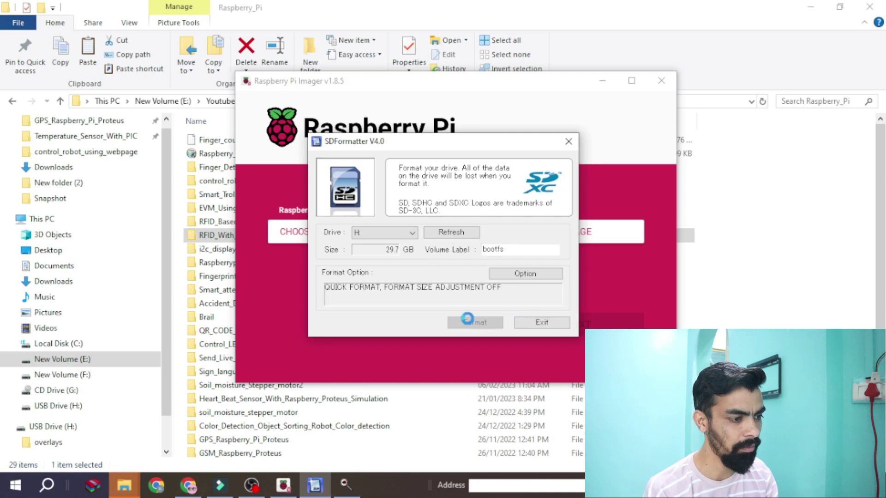
left_click(465, 272)
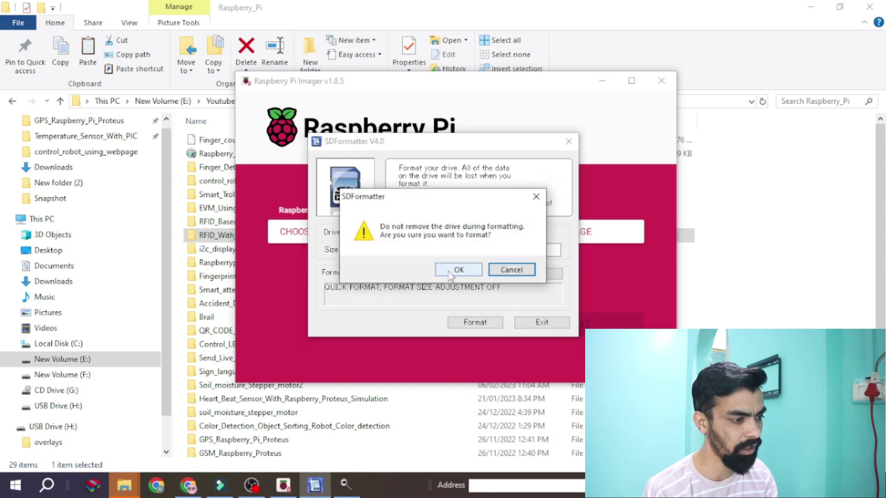
left_click(447, 271)
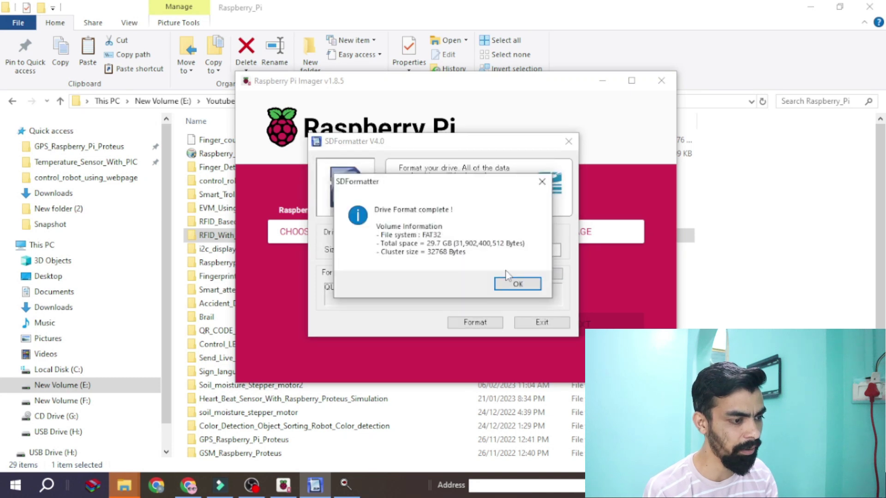
left_click(509, 287)
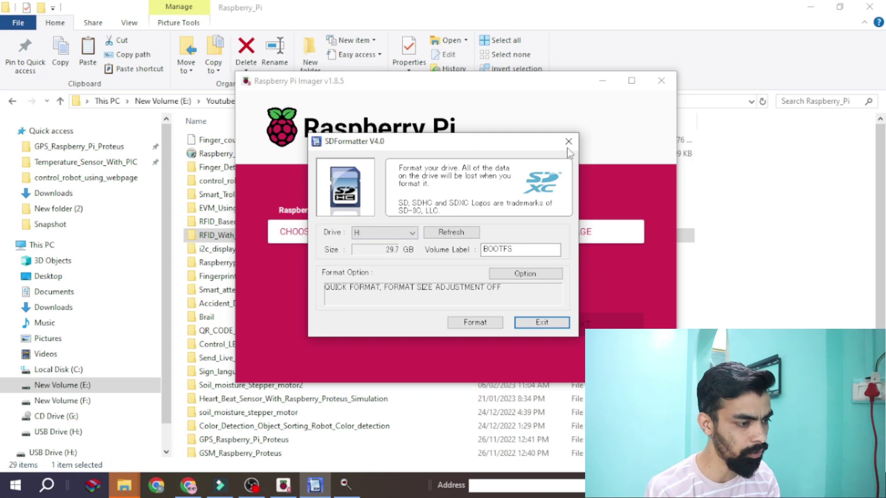
Step: Switch to File Explorer and check the capacity of USB Drive (H:) under This PC
left_click(124, 487)
left_click(77, 451)
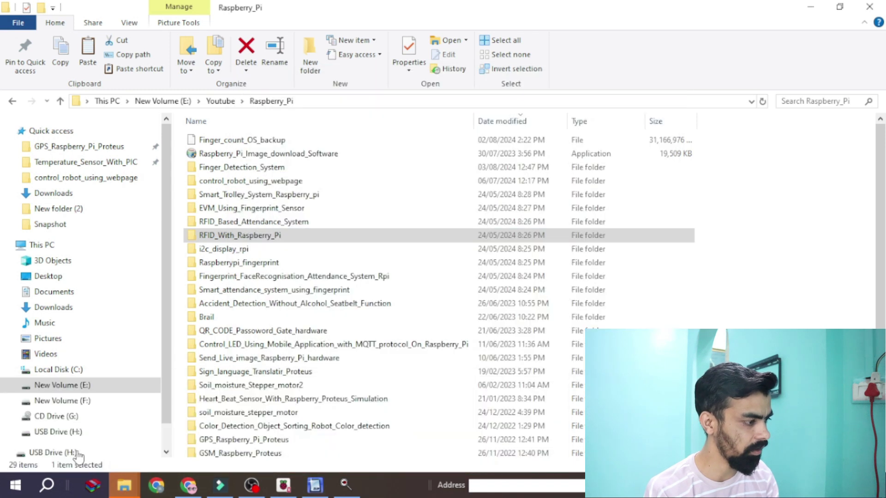
left_click(29, 249)
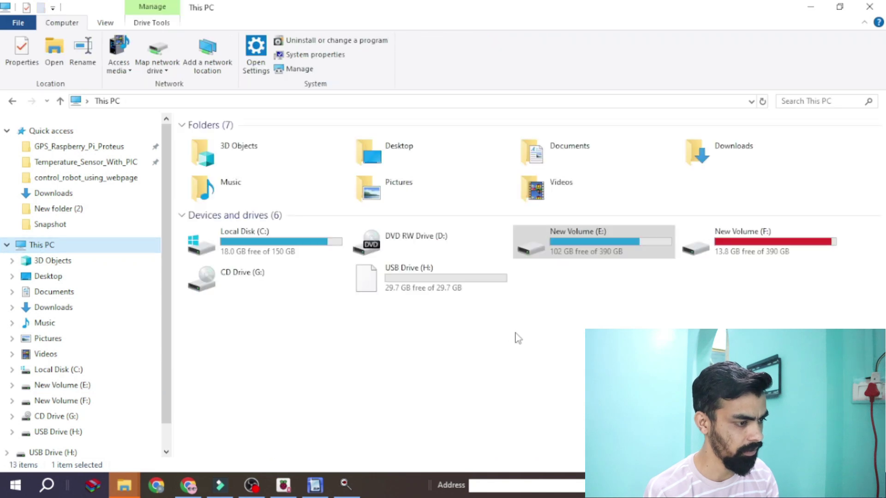
left_click(435, 292)
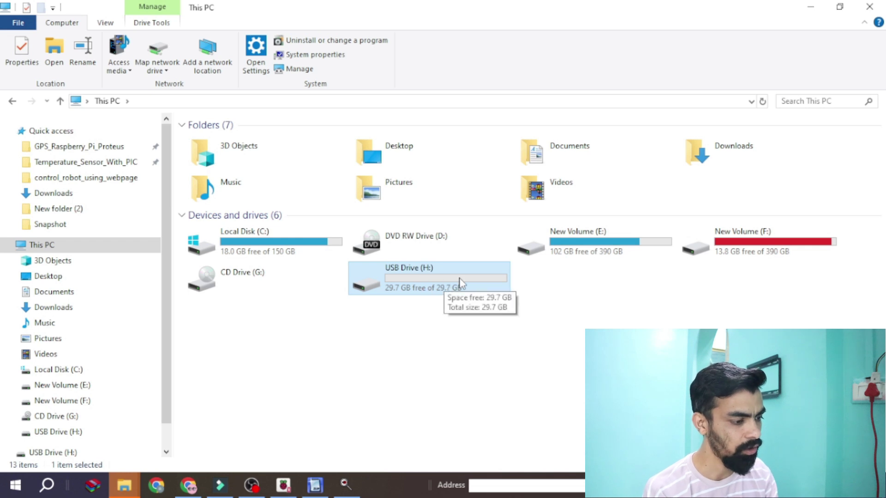
Step: Close SDFormatter and bring the Raspberry Pi Imager window to the front
left_click(315, 486)
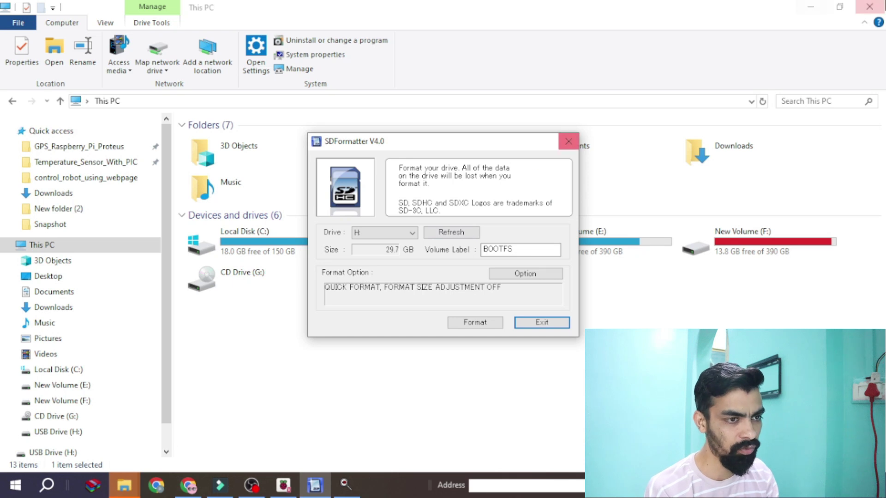
left_click(569, 141)
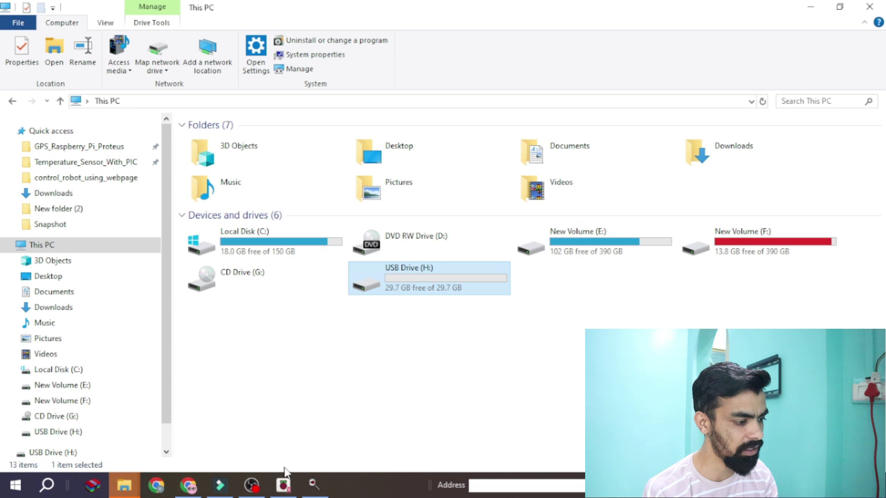
left_click(283, 484)
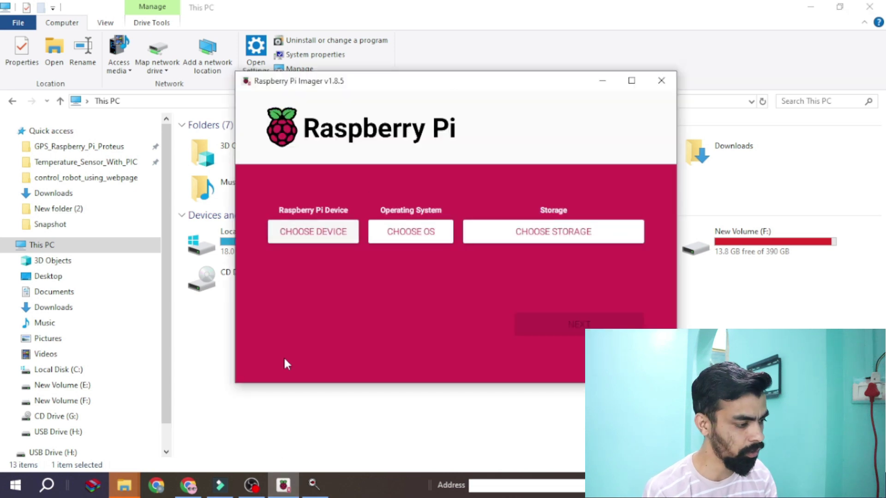
Step: Switch to Chrome and show the full web address of the Raspberry Pi Imager download page
left_click(200, 486)
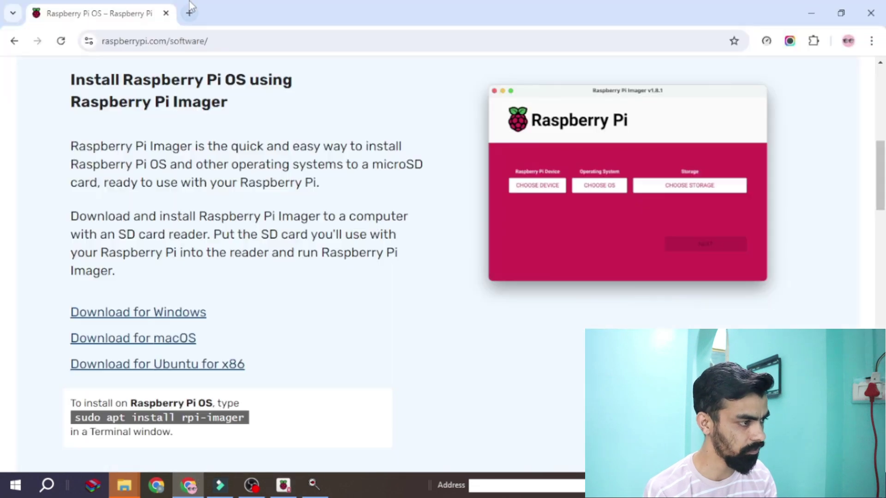
left_click(229, 34)
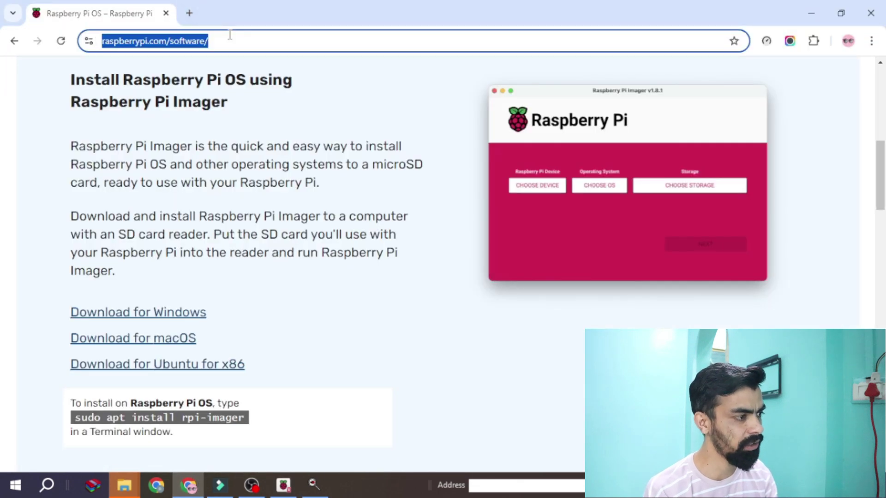
key("End")
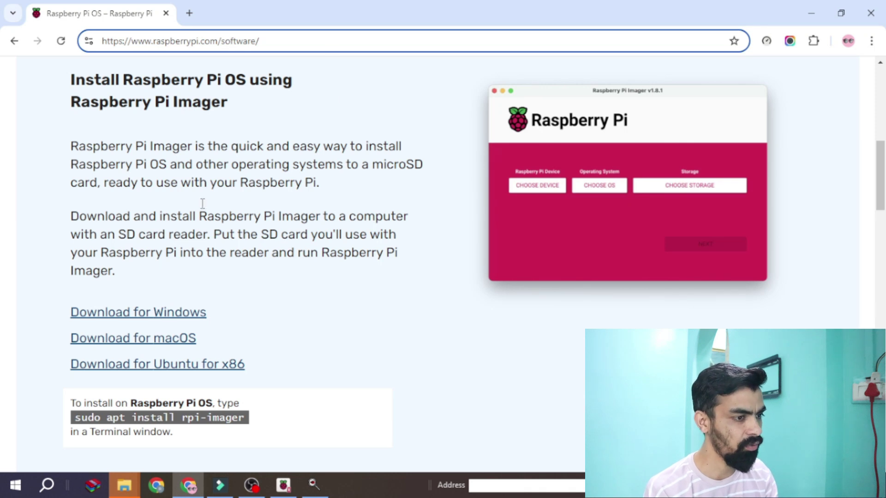
left_click(298, 291)
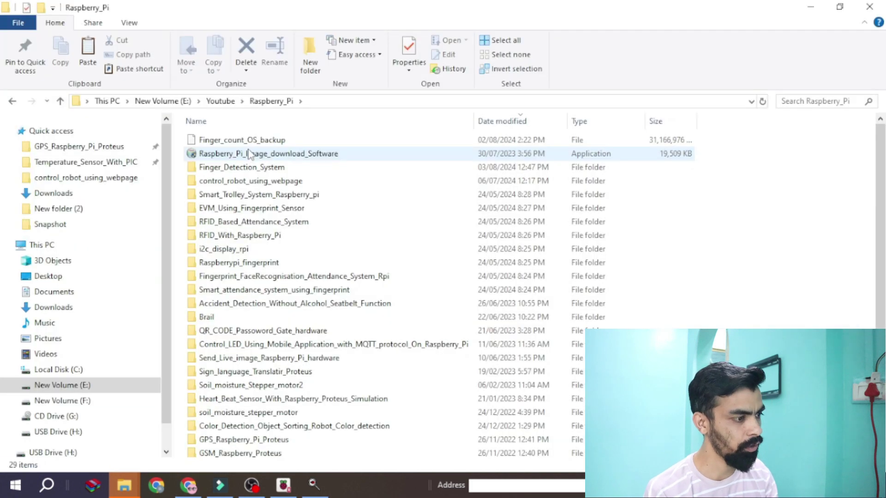
Step: Point out the Raspberry_Pi_Image_download_Software application in the Raspberry_Pi folder, briefly revisiting the Imager download page
left_click(324, 157)
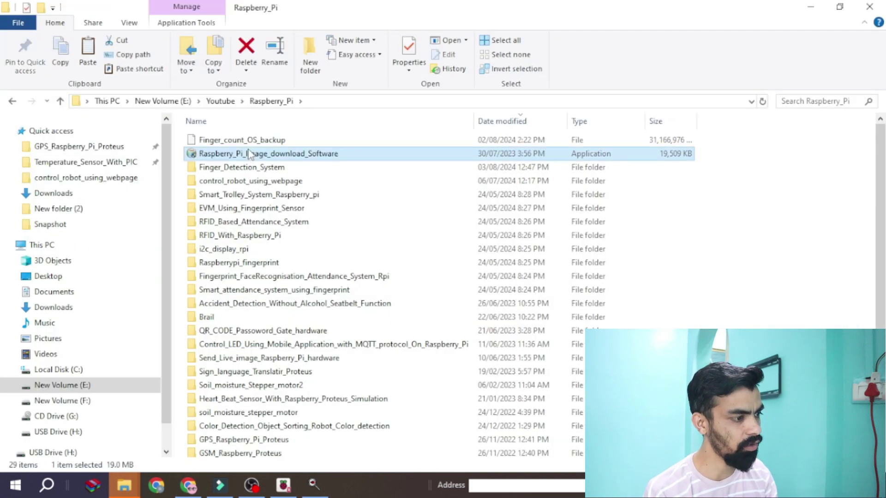
mouse_move(383, 158)
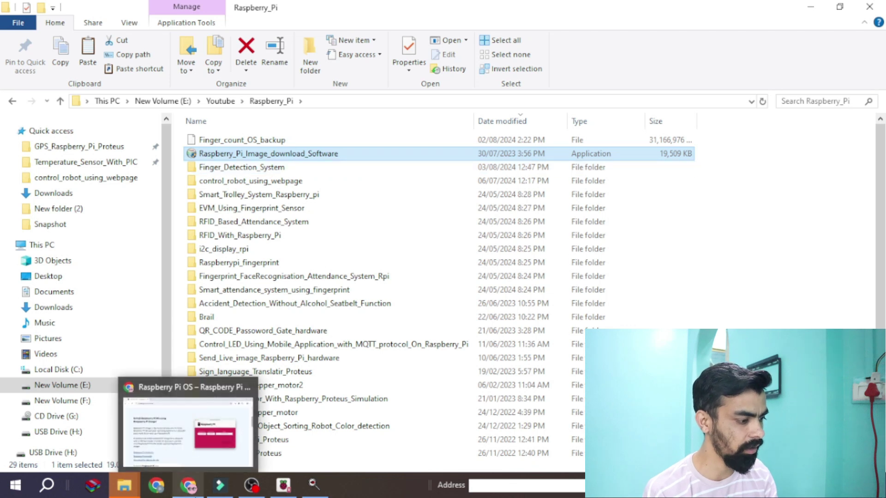
left_click(188, 484)
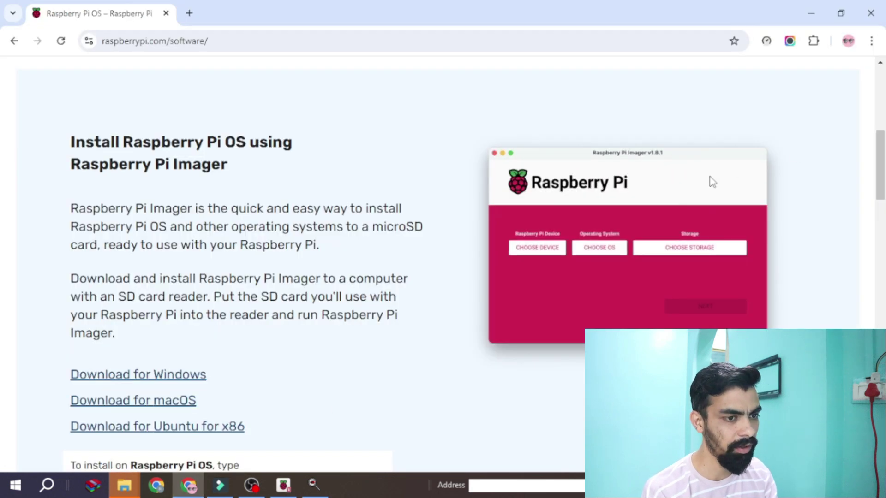
left_click(810, 13)
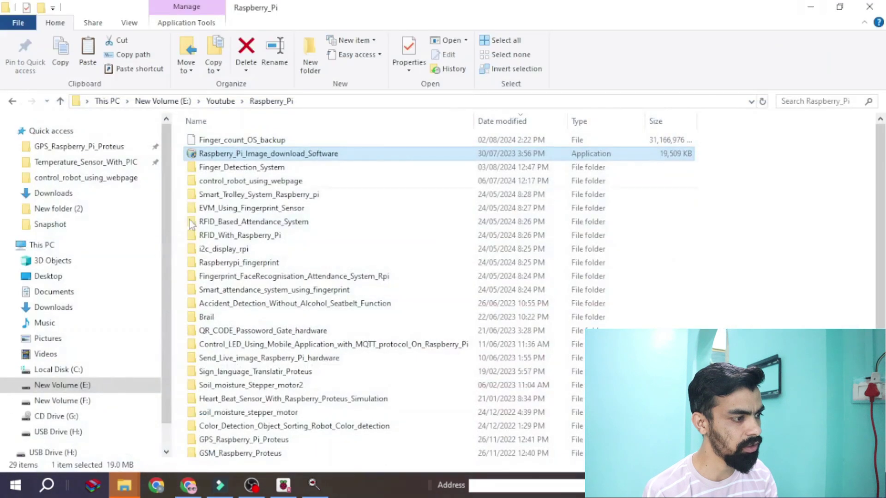
left_click(295, 155)
key("Escape")
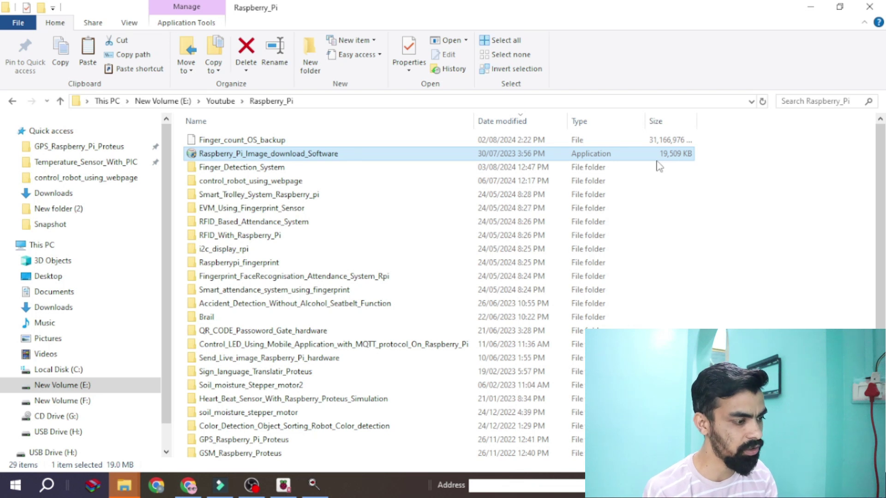
left_click(56, 491)
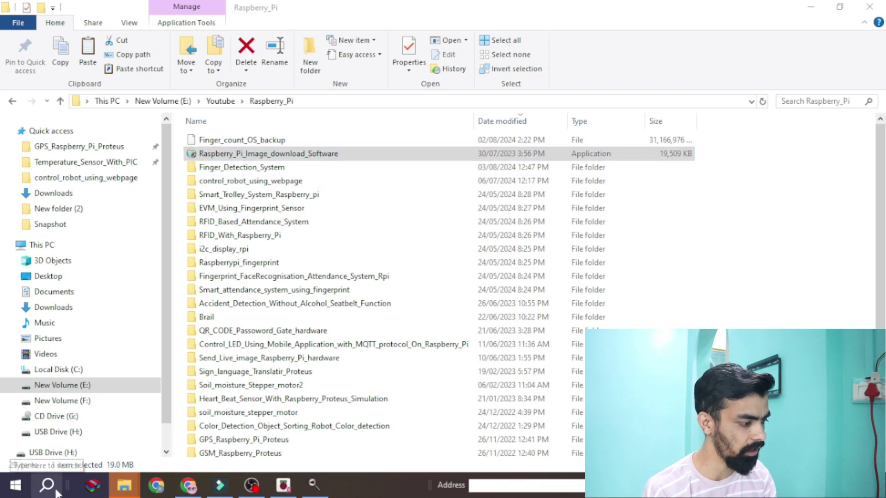
left_click(46, 489)
left_click(42, 490)
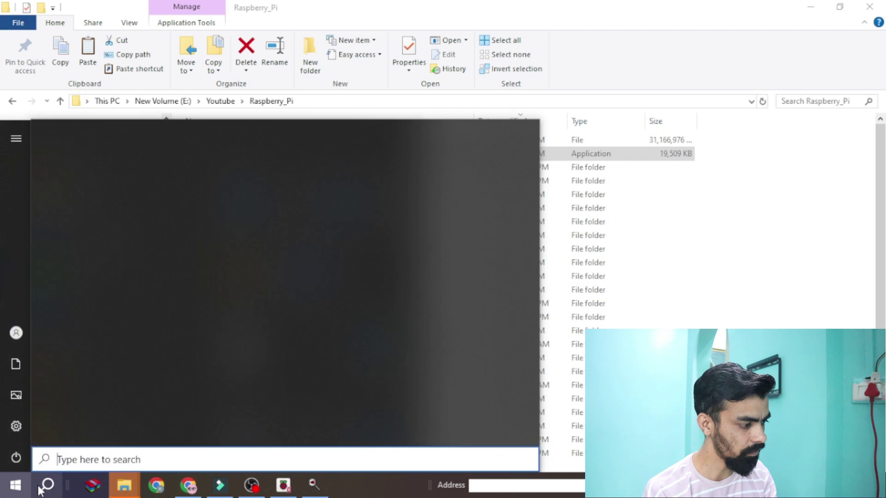
left_click(15, 484)
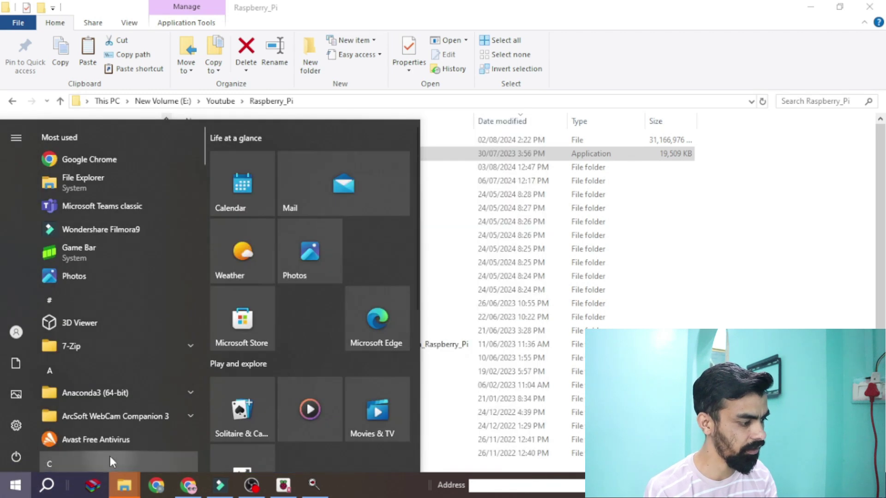
left_click(15, 485)
left_click(15, 484)
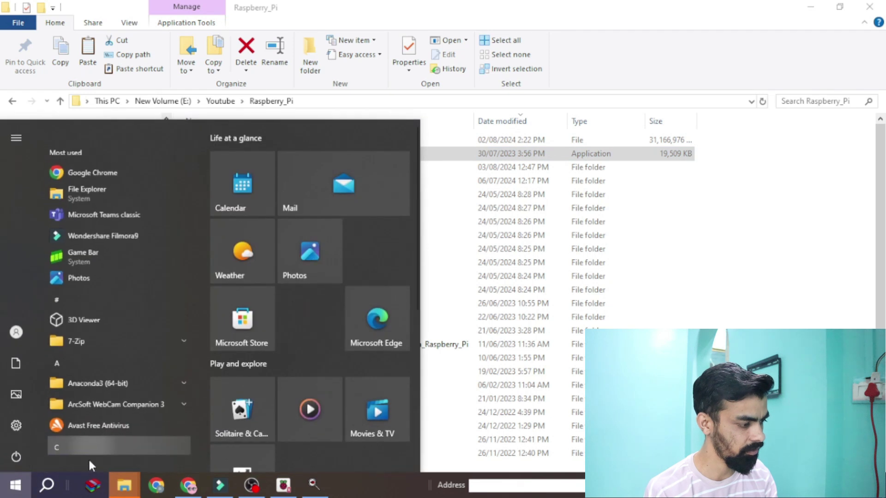
left_click(90, 464)
Step: Find Raspberry Pi Imager with a Windows search for "raspberr" and launch the app
left_click(48, 487)
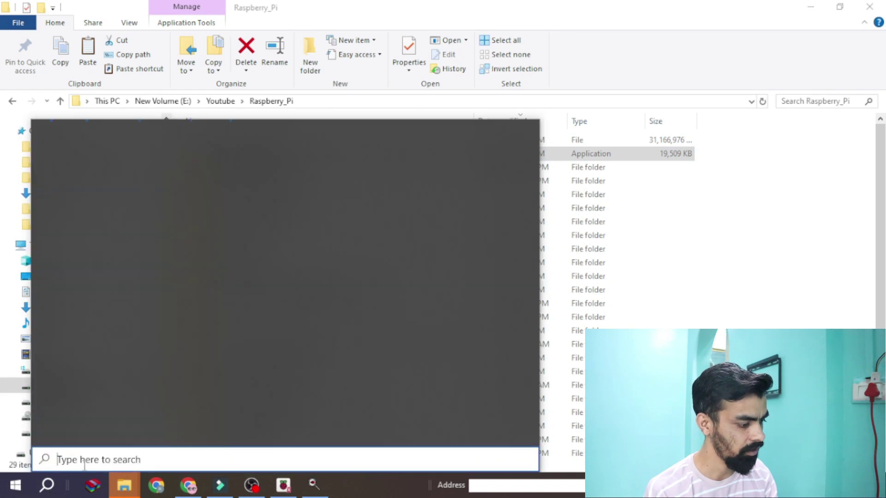
type("raspberr")
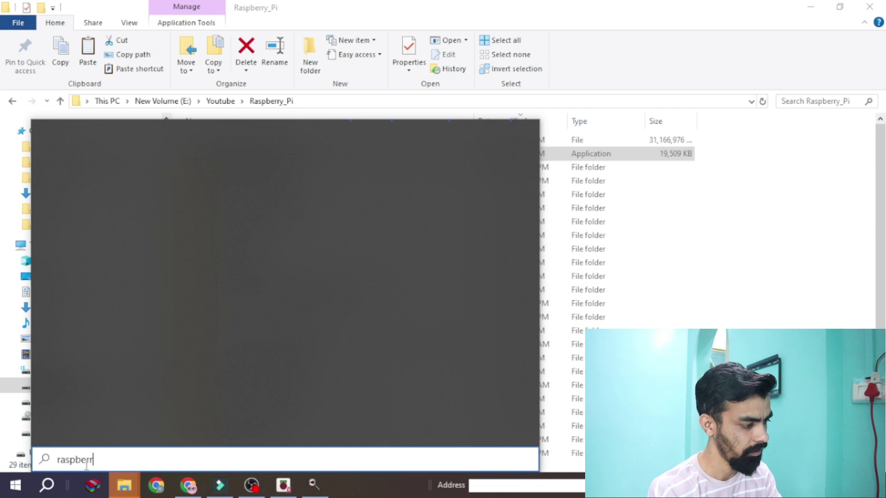
type("y flasher")
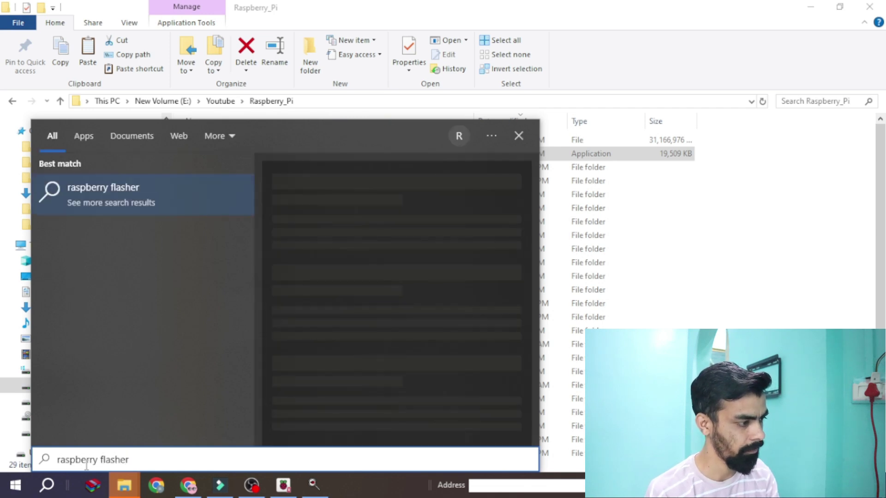
key("BackSpace")
key("BackSpace")
key("BackSpace")
key("BackSpace")
key("BackSpace")
key("BackSpace")
key("BackSpace")
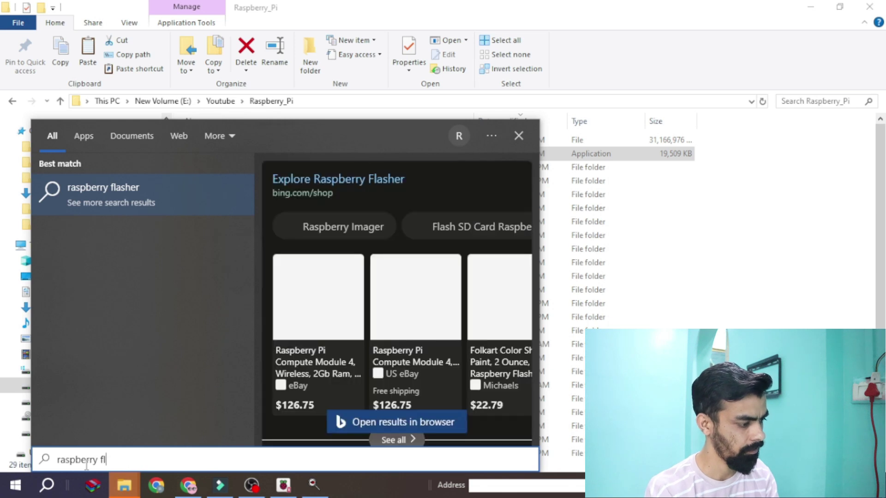
key("BackSpace")
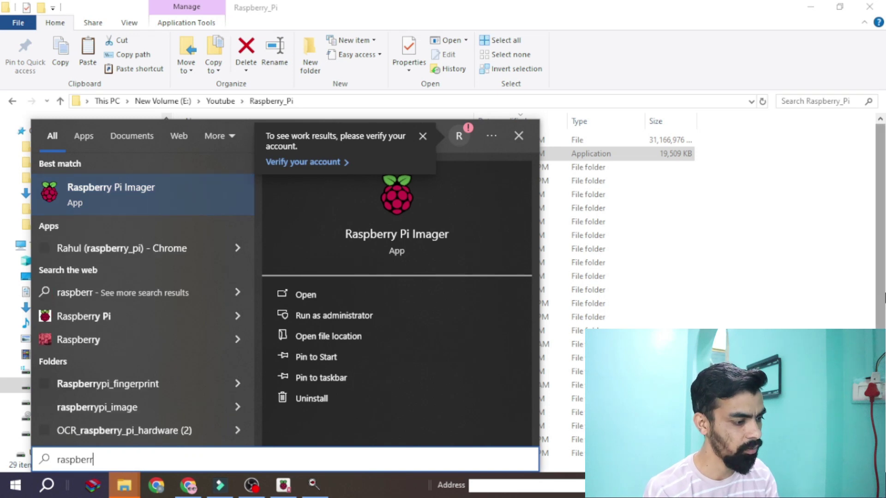
key("Return")
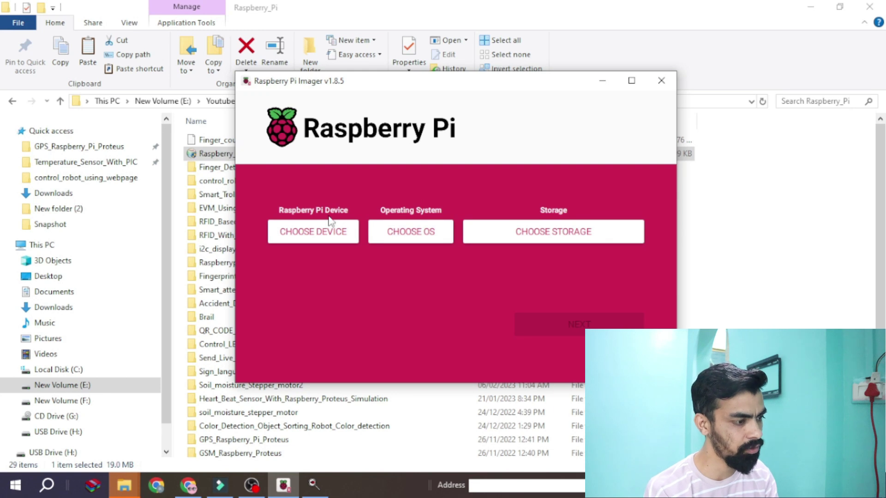
Step: Choose Raspberry Pi 3 as the device and Raspberry Pi OS (64-bit) as the operating system
left_click(314, 233)
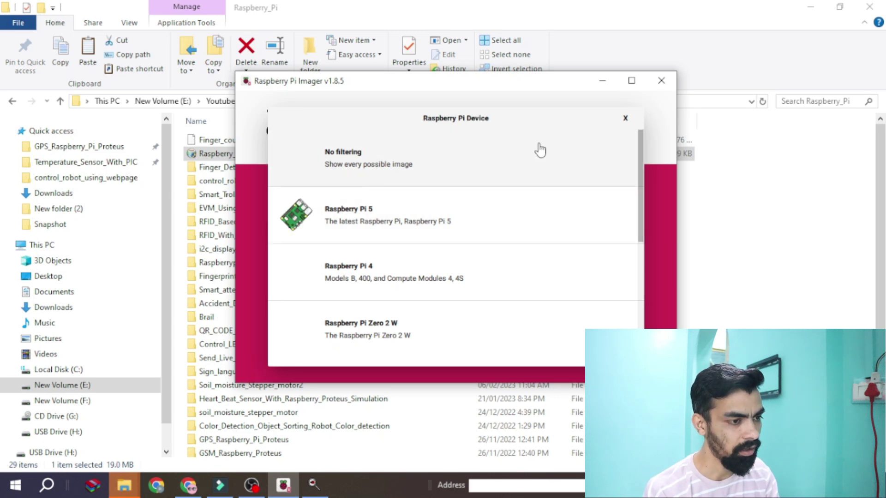
left_click(626, 118)
left_click(344, 228)
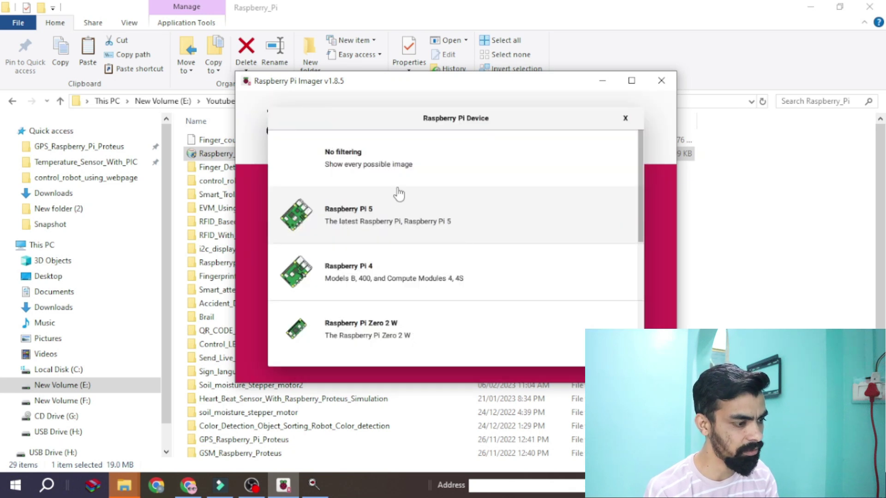
left_click_drag(640, 174, 638, 259)
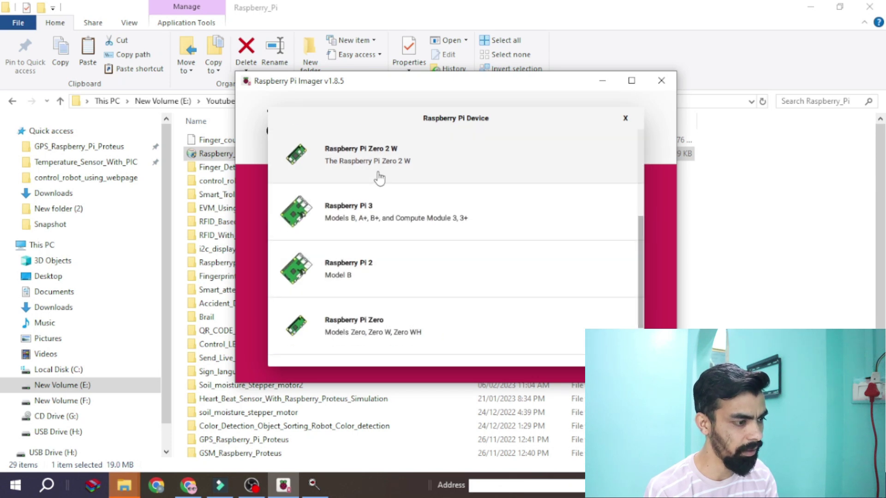
left_click(367, 215)
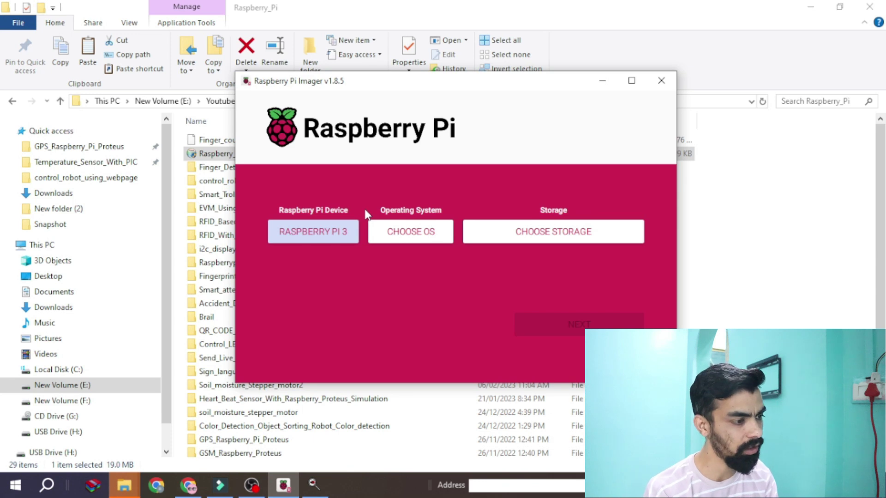
left_click(404, 237)
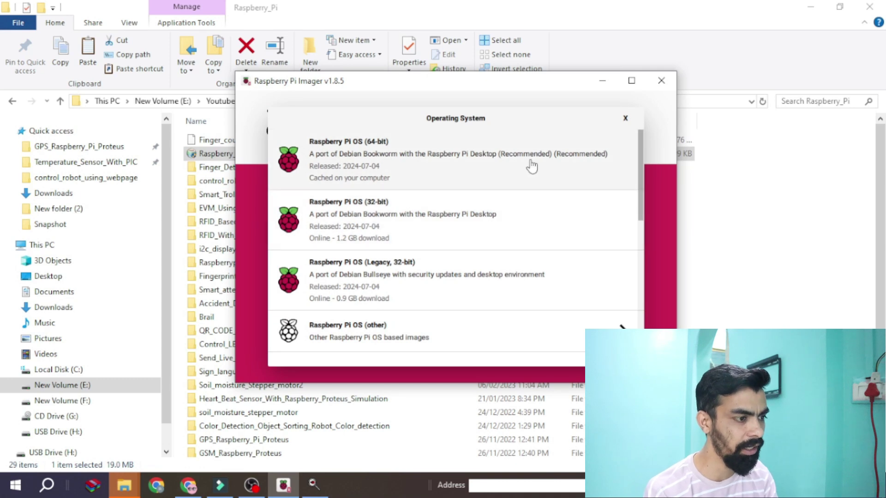
left_click(367, 170)
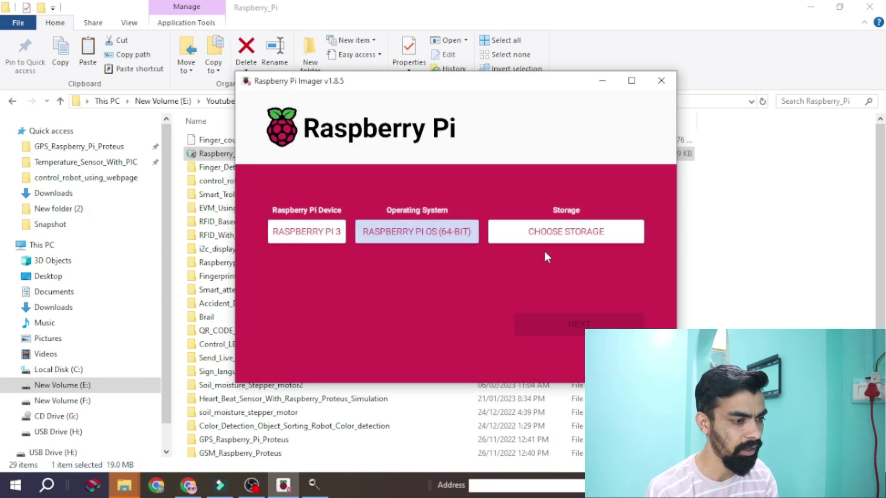